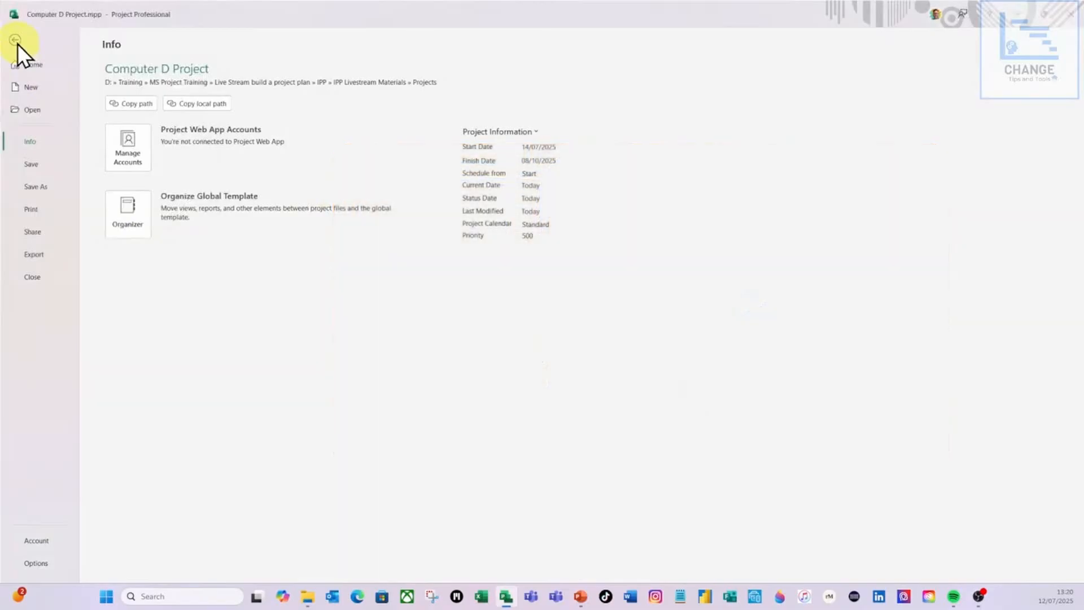
# Step: Return to the Computer D project plan, put its window away and refresh the Projects folder in File Explorer
pyautogui.click(16, 43)
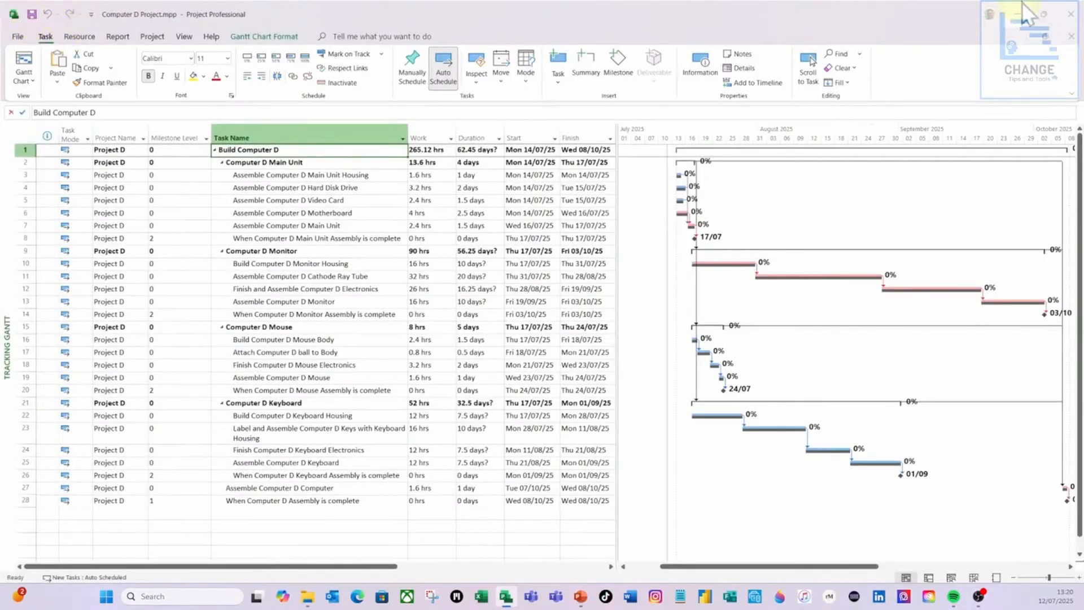
pyautogui.click(1022, 12)
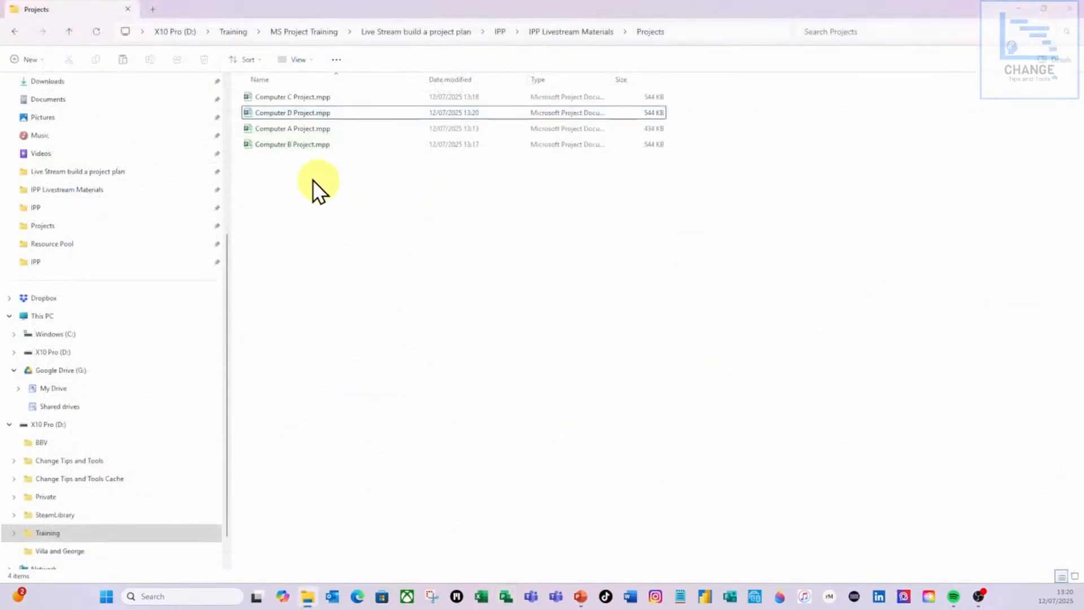
pyautogui.click(100, 32)
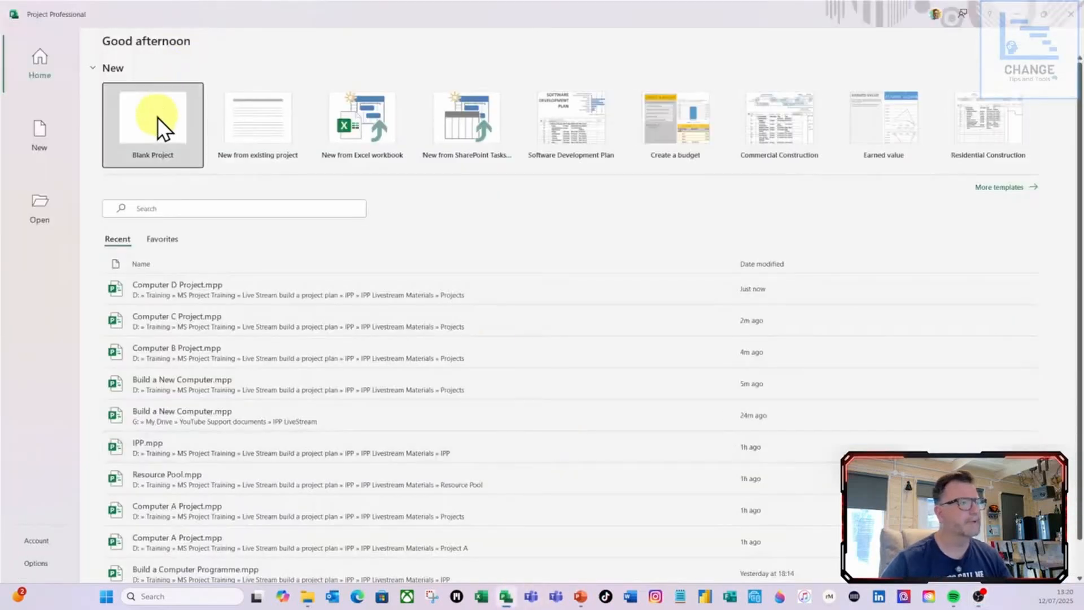
# Step: Create a new blank project in Microsoft Project and hide its timeline
pyautogui.click(158, 117)
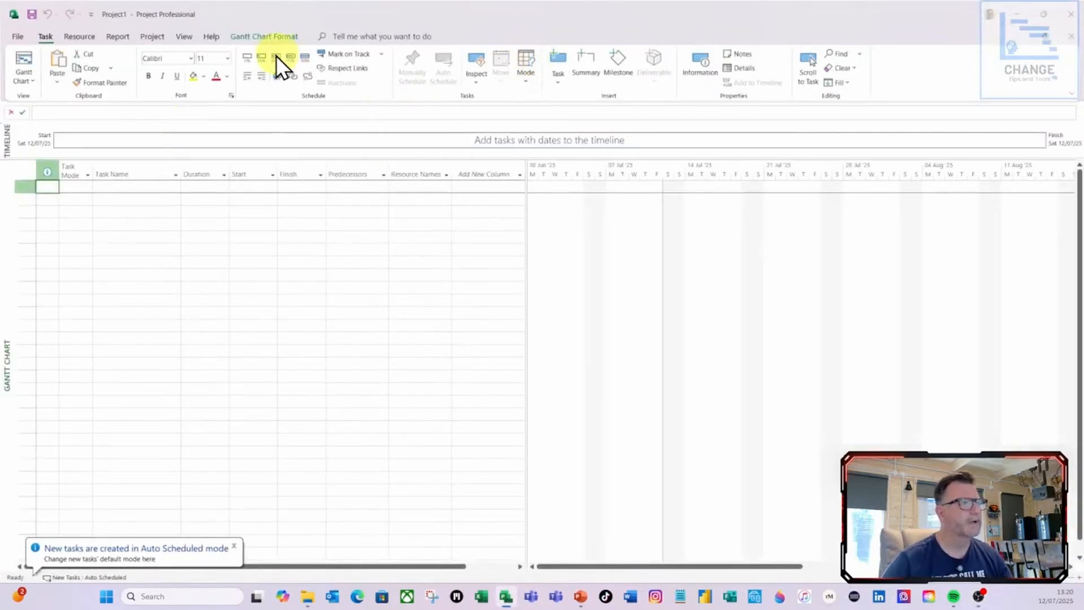
pyautogui.click(185, 37)
pyautogui.click(610, 53)
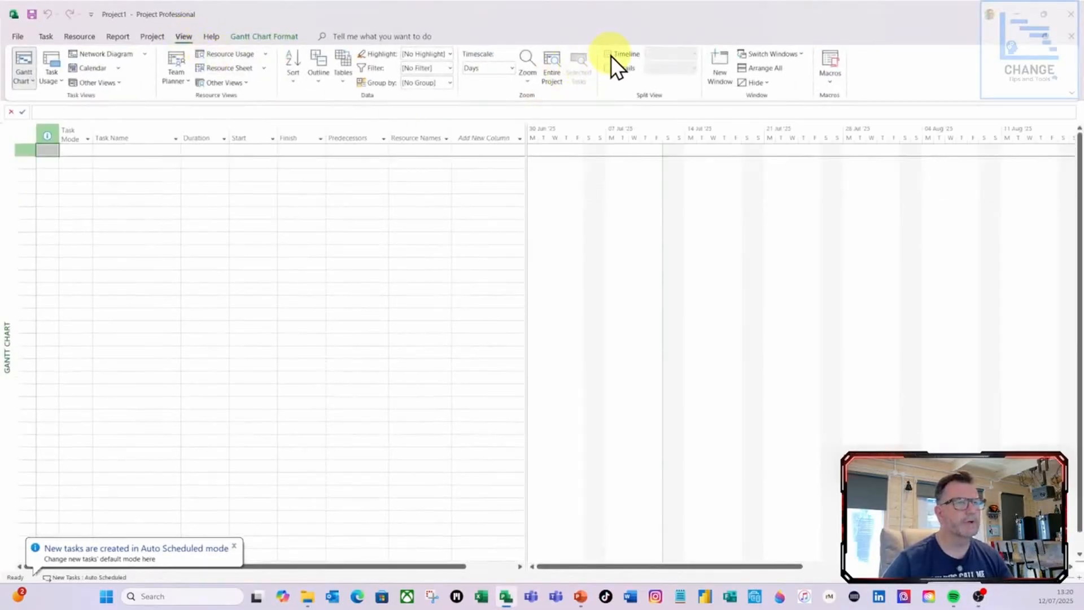
# Step: Switch the blank project from the Gantt Chart to the Resource Sheet view
pyautogui.click(87, 39)
pyautogui.click(37, 81)
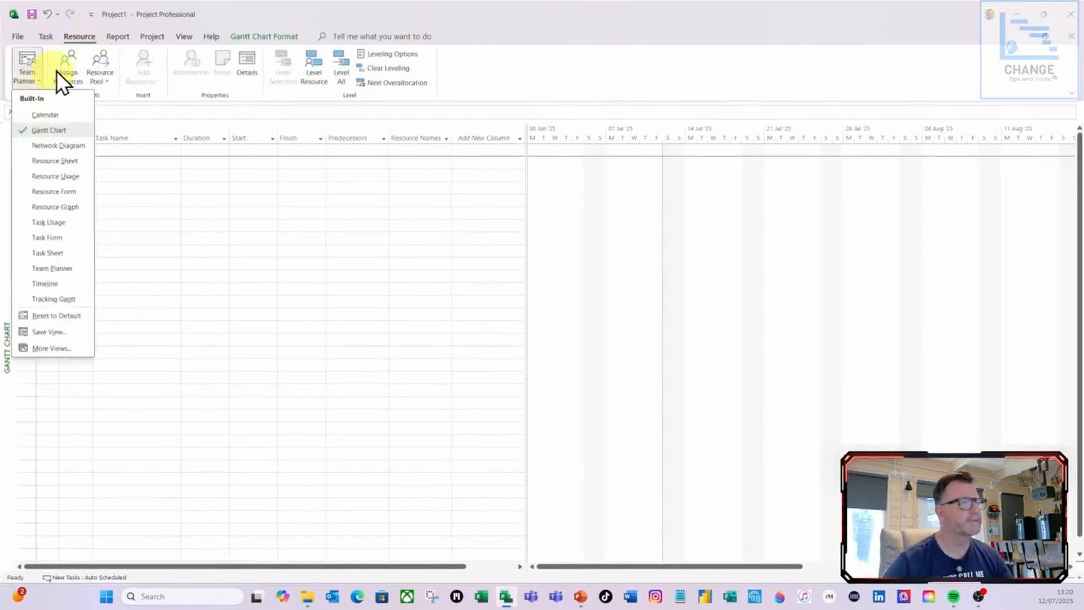
pyautogui.click(66, 160)
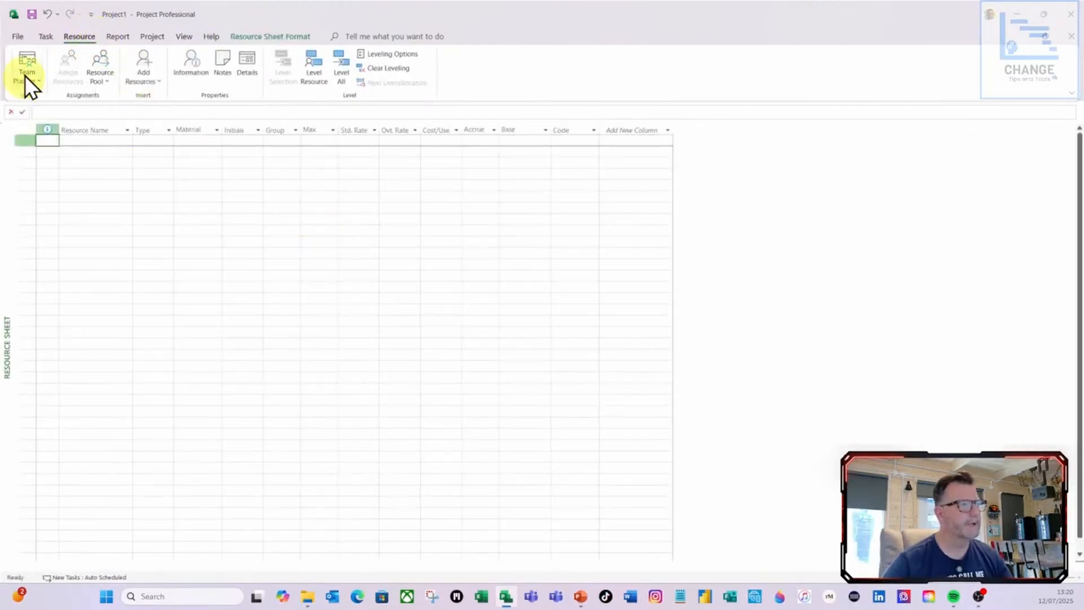
# Step: Save the new project as "Resource Pool" in the Resource Pool folder inside IPP Livestream Materials
pyautogui.click(31, 17)
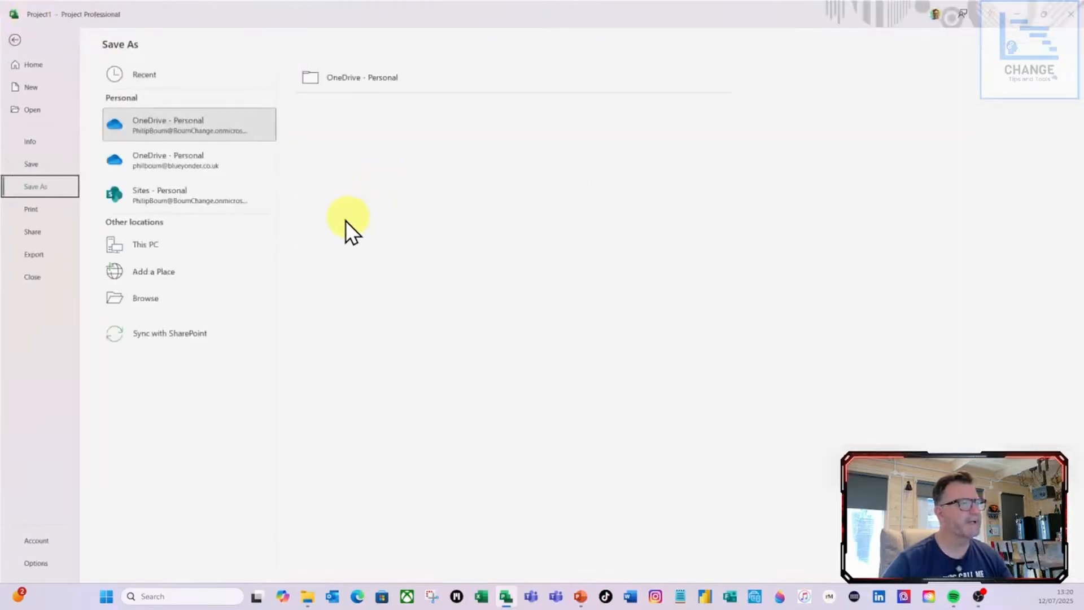
pyautogui.click(156, 296)
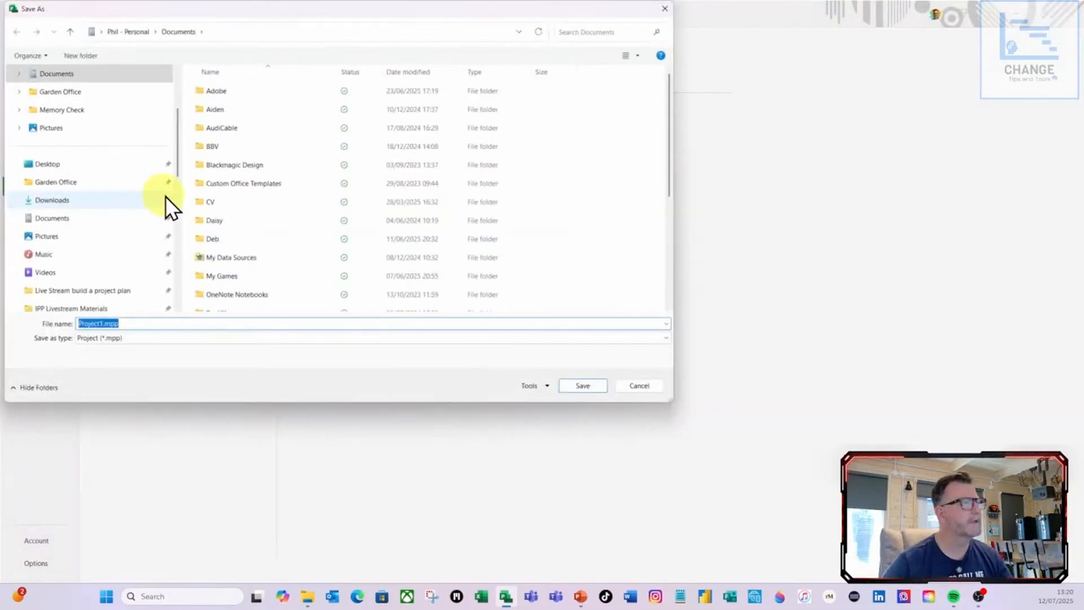
pyautogui.click(88, 309)
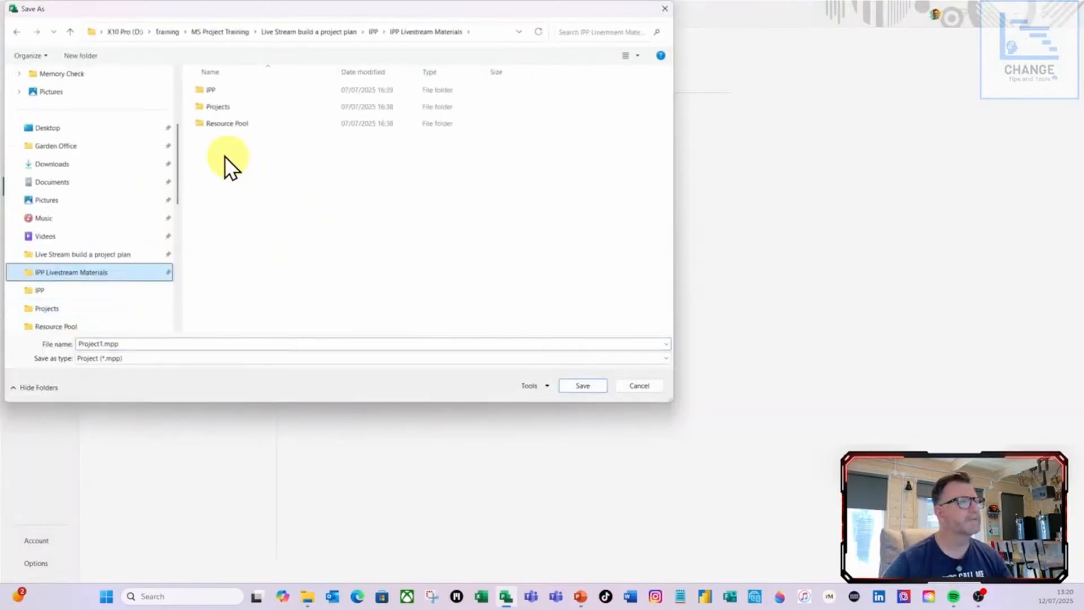
pyautogui.doubleClick(222, 127)
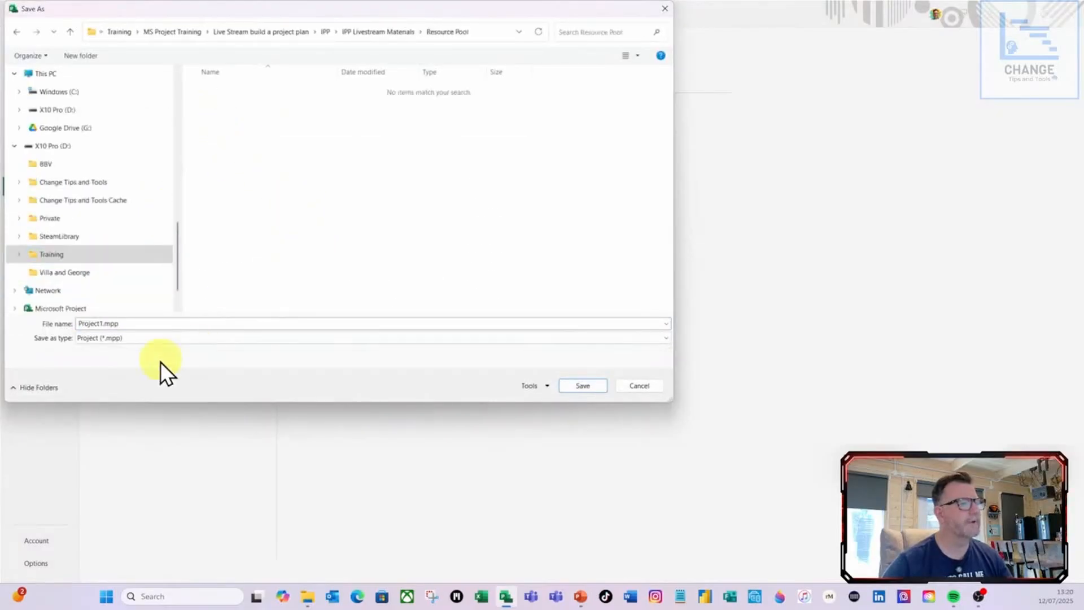
pyautogui.doubleClick(132, 326)
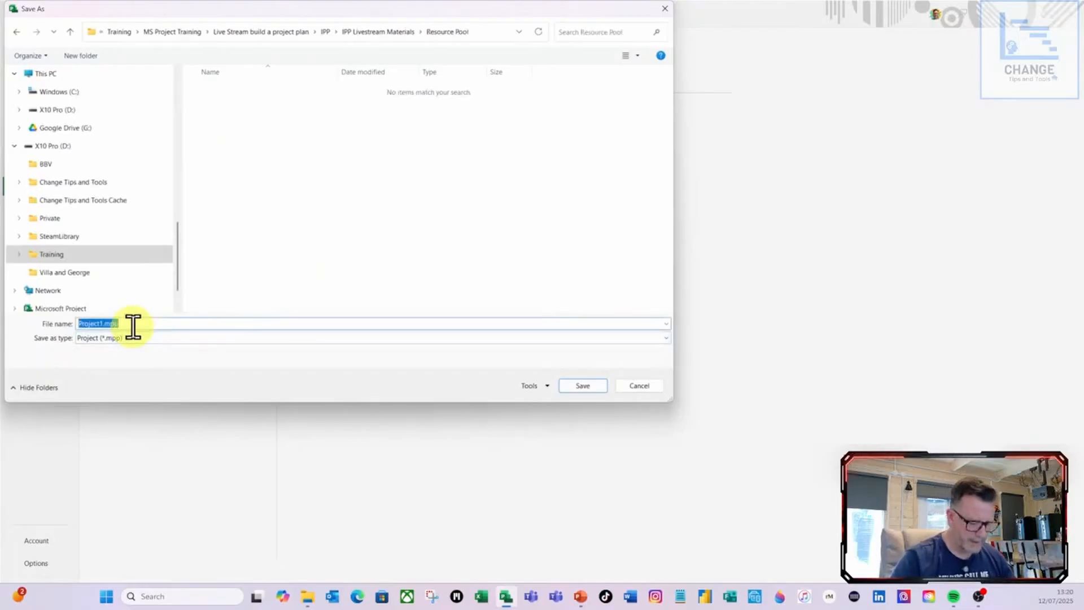
pyautogui.write('Resource ')
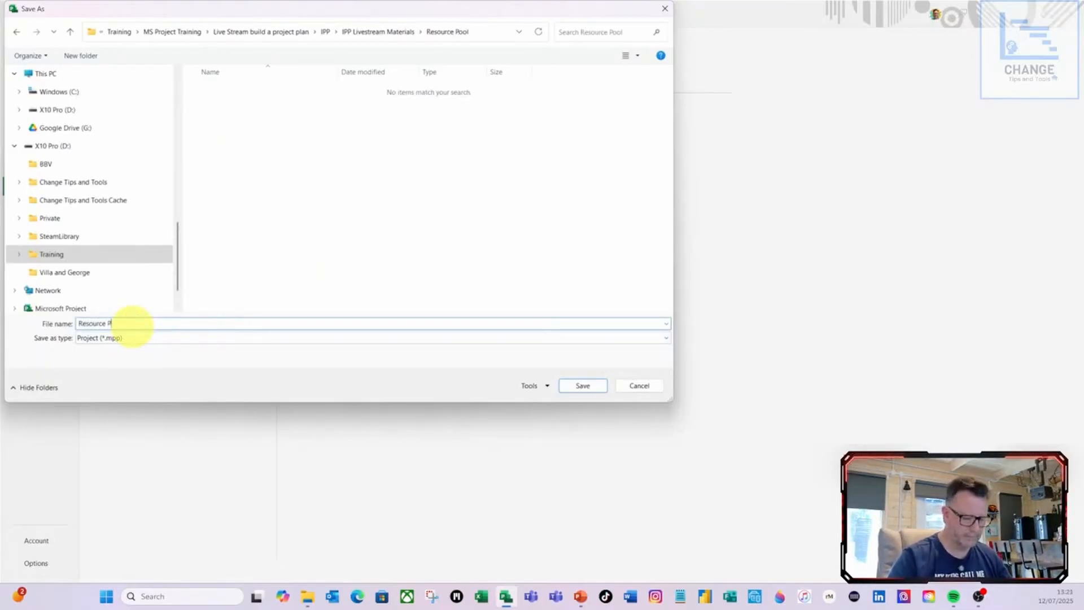
pyautogui.write('Pool')
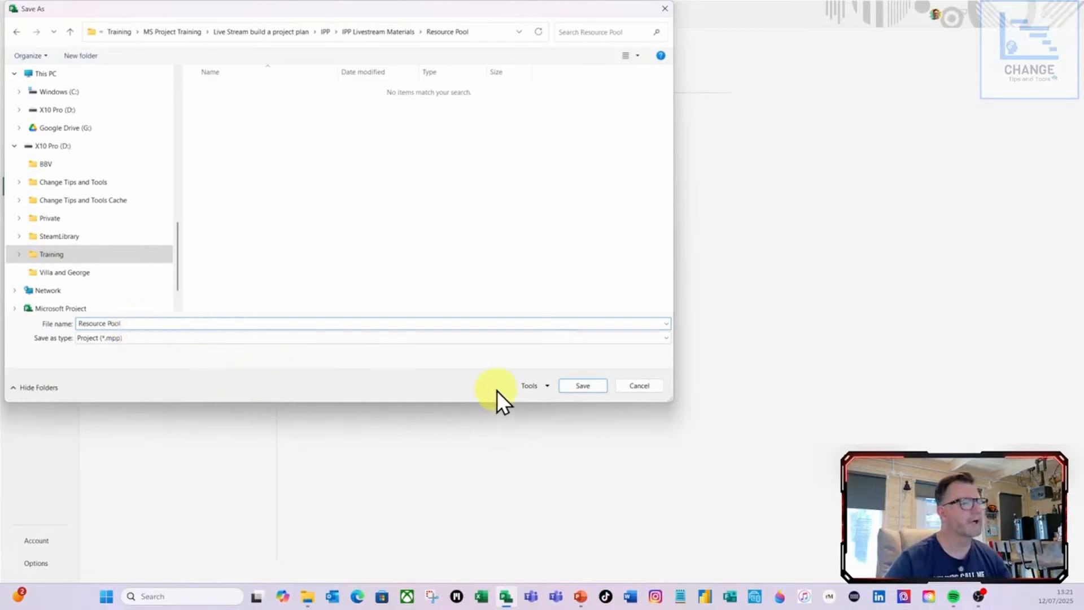
pyautogui.click(592, 385)
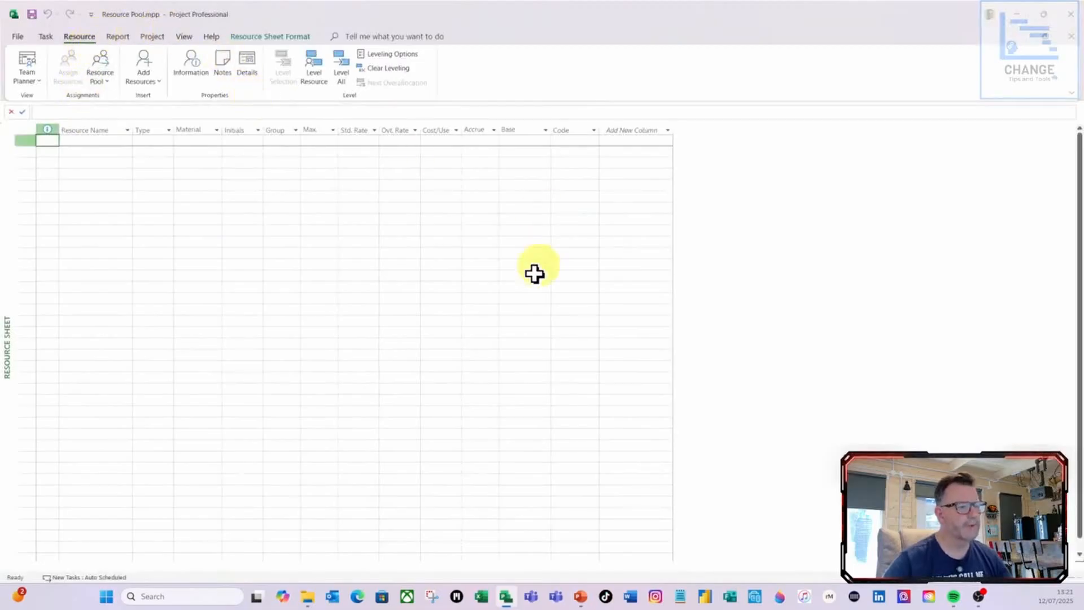
# Step: Open the Computer A, B, C and D project files together from File Explorer's Projects folder and arrange all open project windows side by side
pyautogui.click(307, 596)
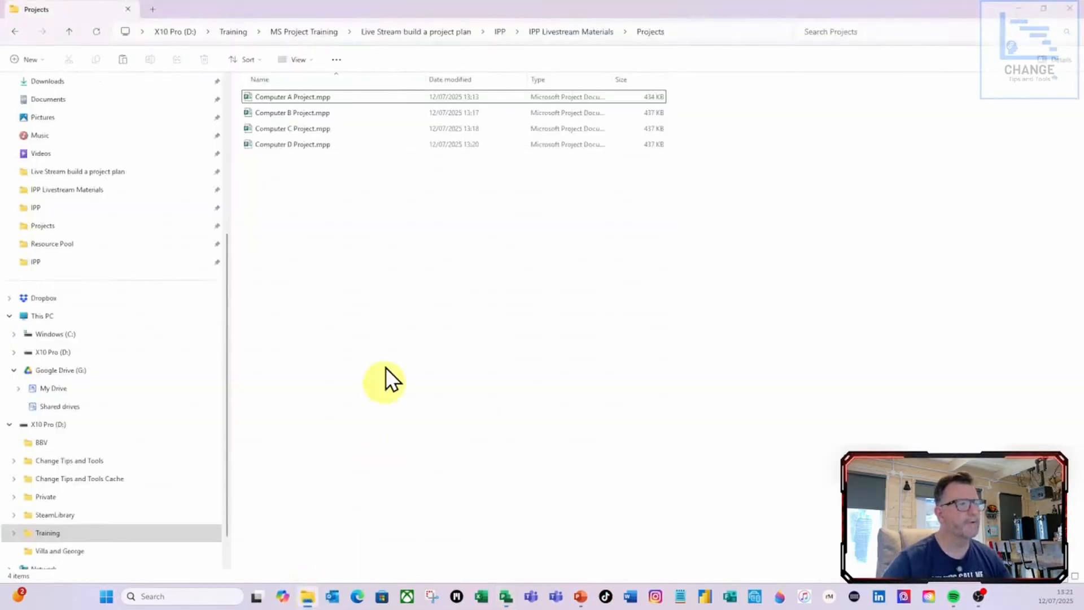
pyautogui.click(293, 99)
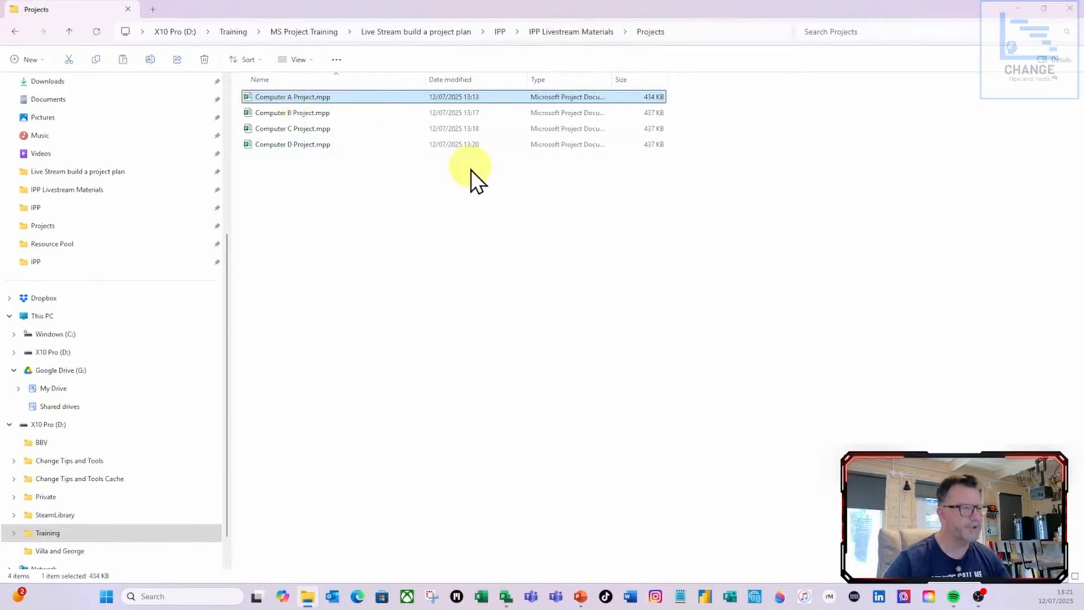
pyautogui.keyDown('shift'); pyautogui.click(299, 149); pyautogui.keyUp('shift')
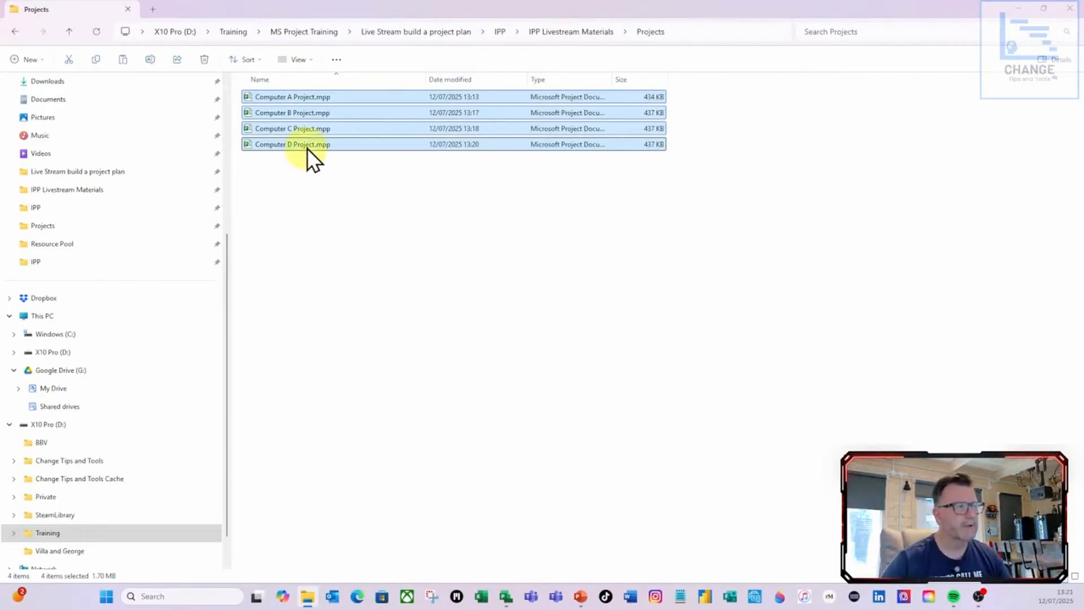
pyautogui.rightClick(284, 98)
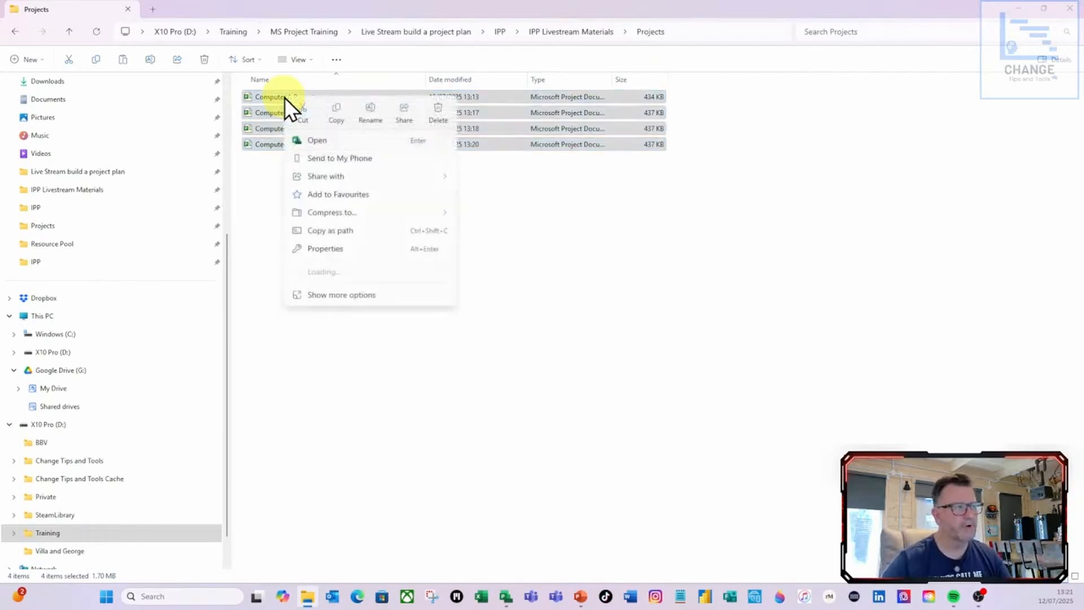
pyautogui.click(323, 142)
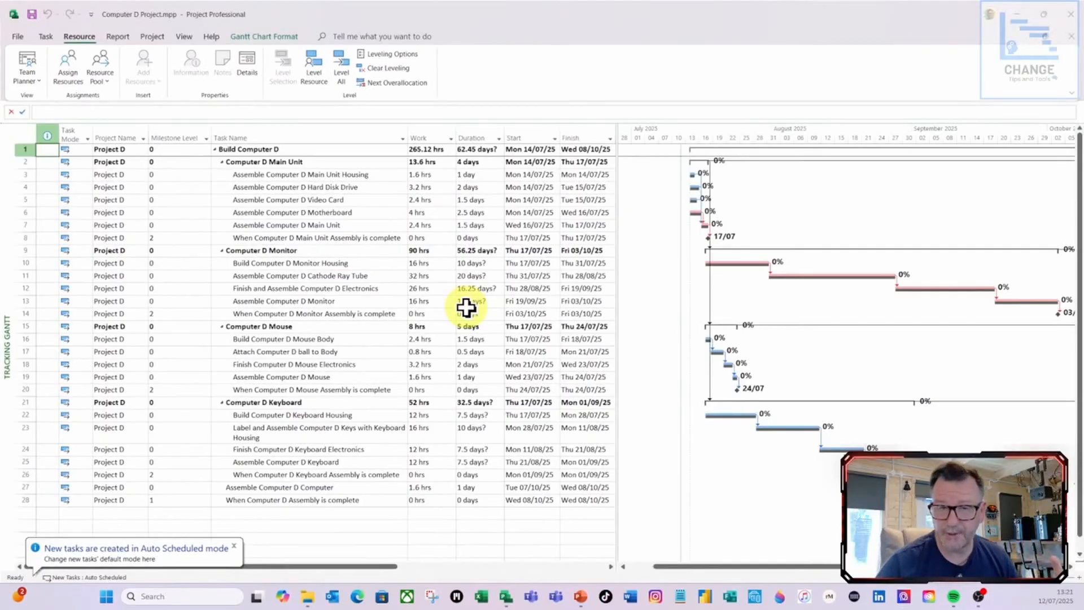
pyautogui.click(184, 37)
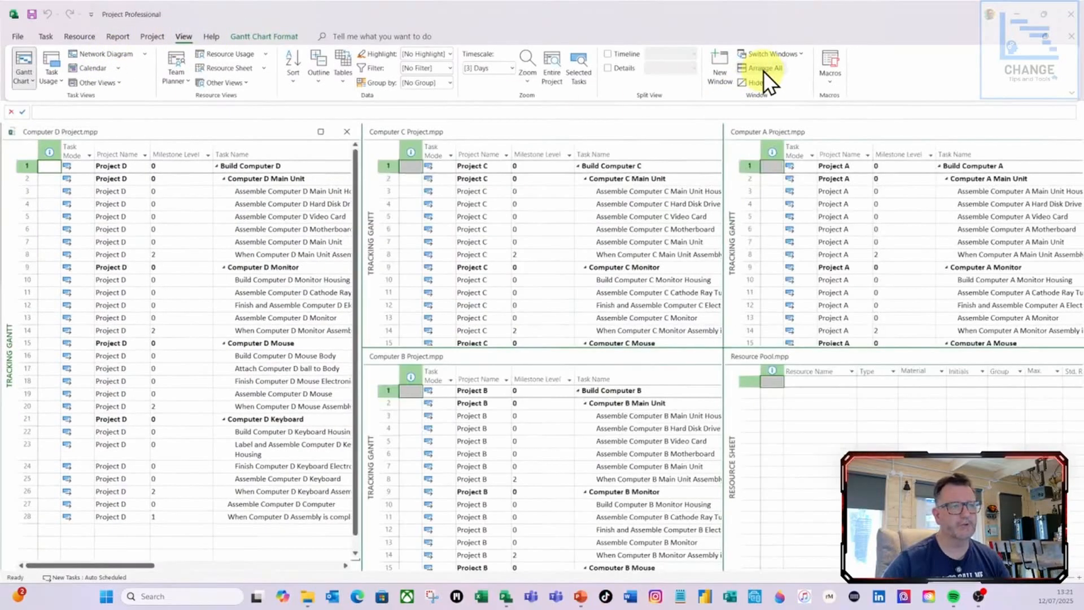
pyautogui.click(763, 69)
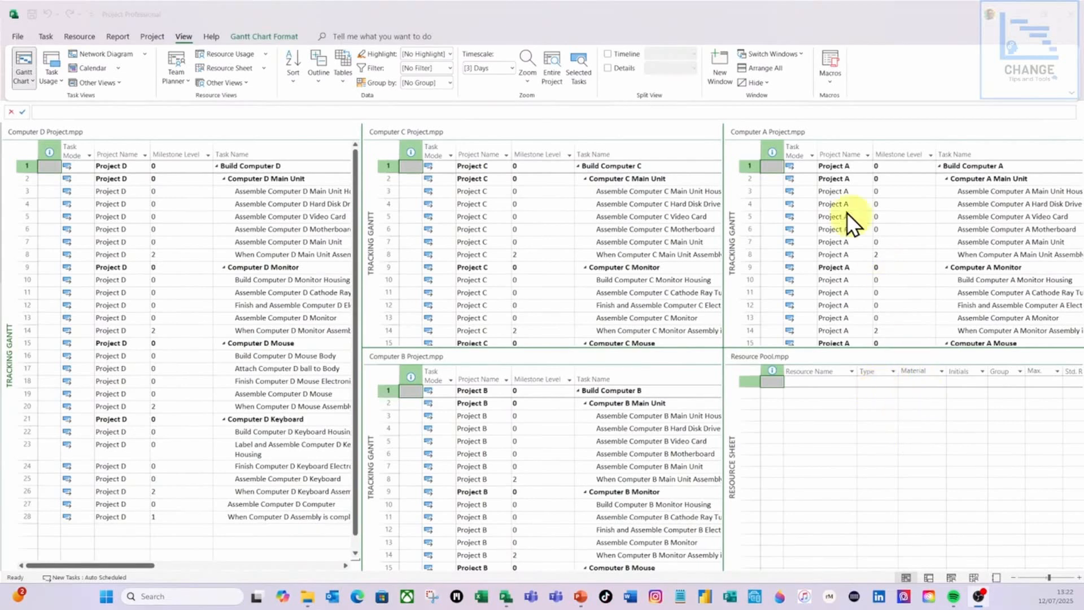
# Step: Share resources for Computer A Project.mpp so it uses those from Resource Pool.mpp, and activate the Resource Pool window
pyautogui.click(794, 133)
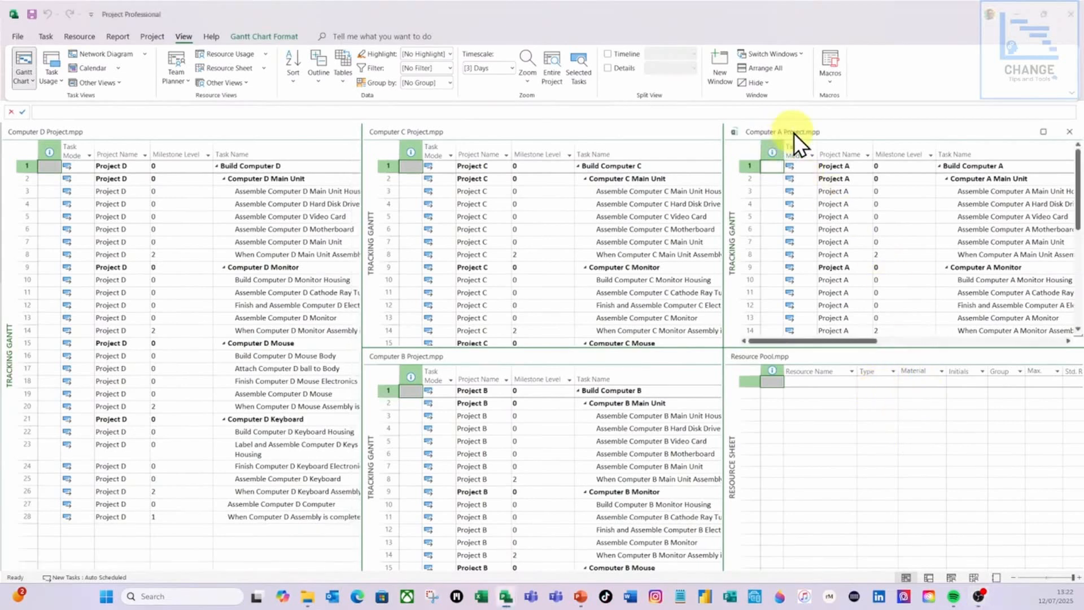
pyautogui.click(88, 41)
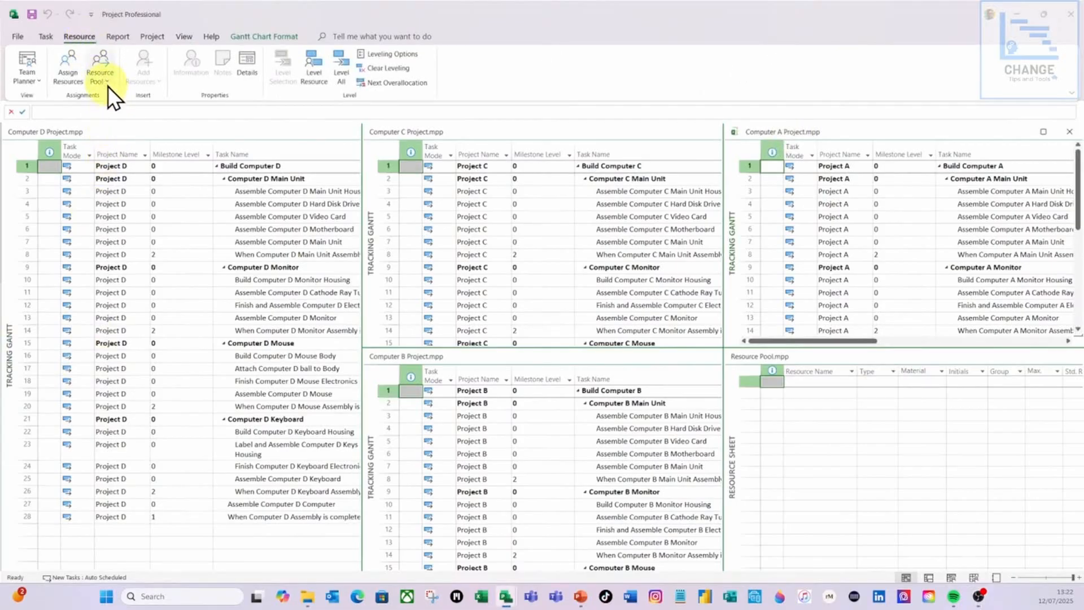
pyautogui.click(108, 85)
pyautogui.click(149, 104)
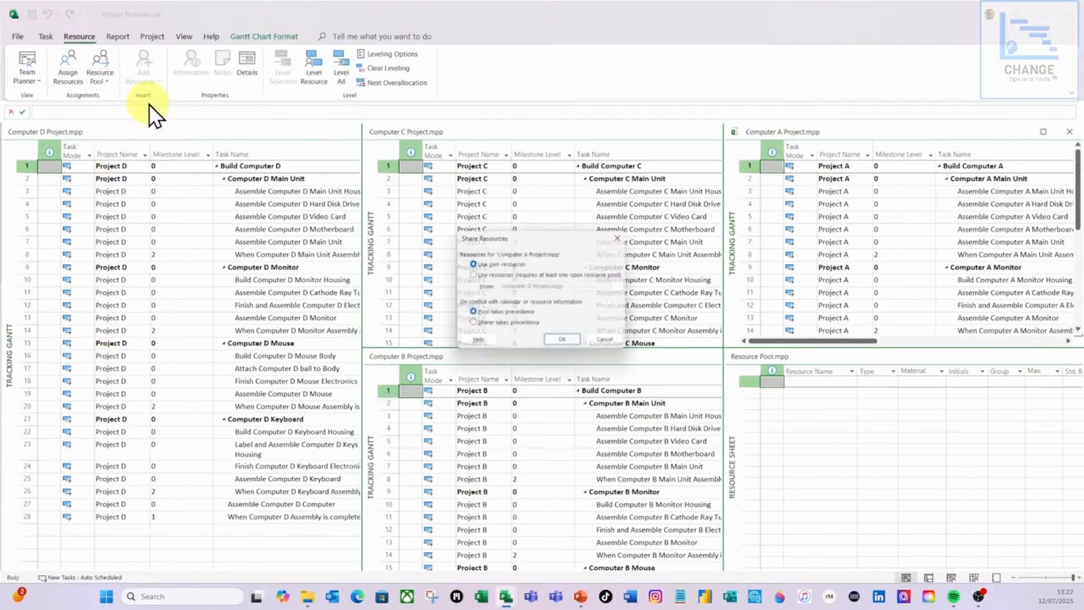
pyautogui.click(470, 274)
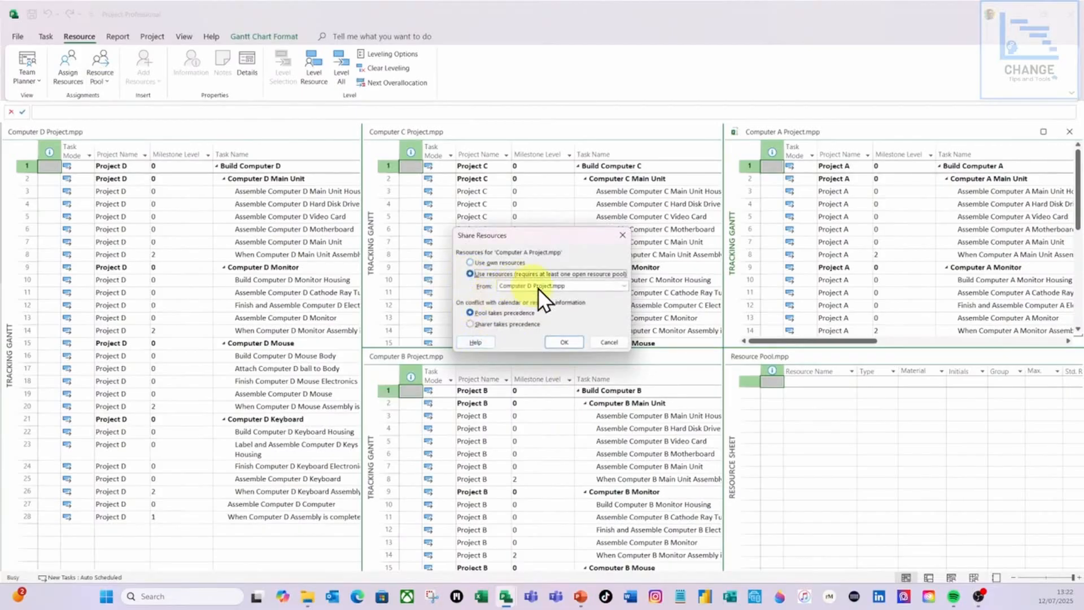
pyautogui.click(625, 287)
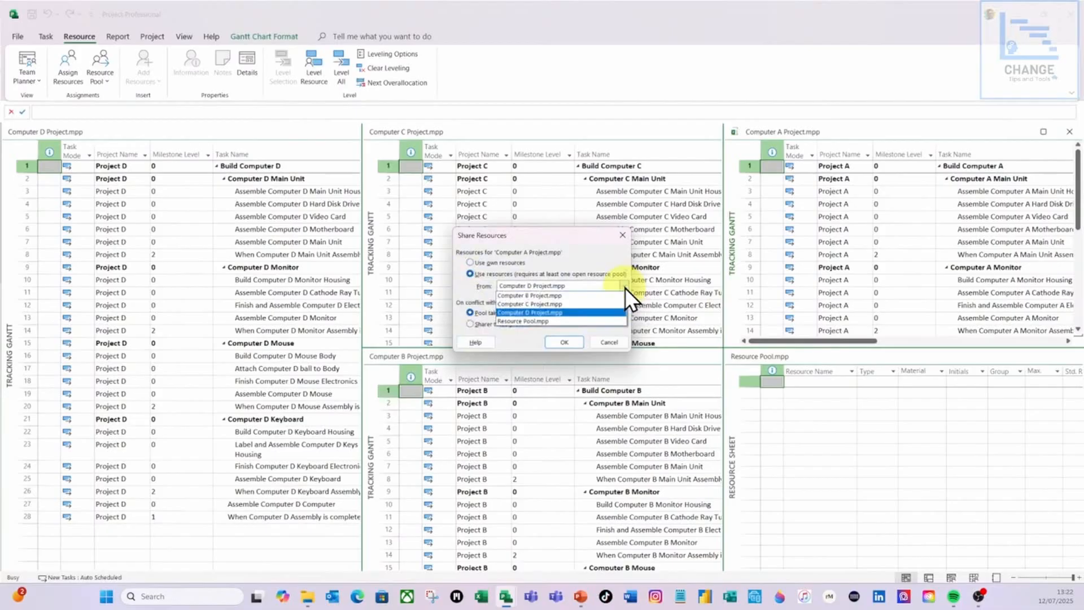
pyautogui.click(531, 322)
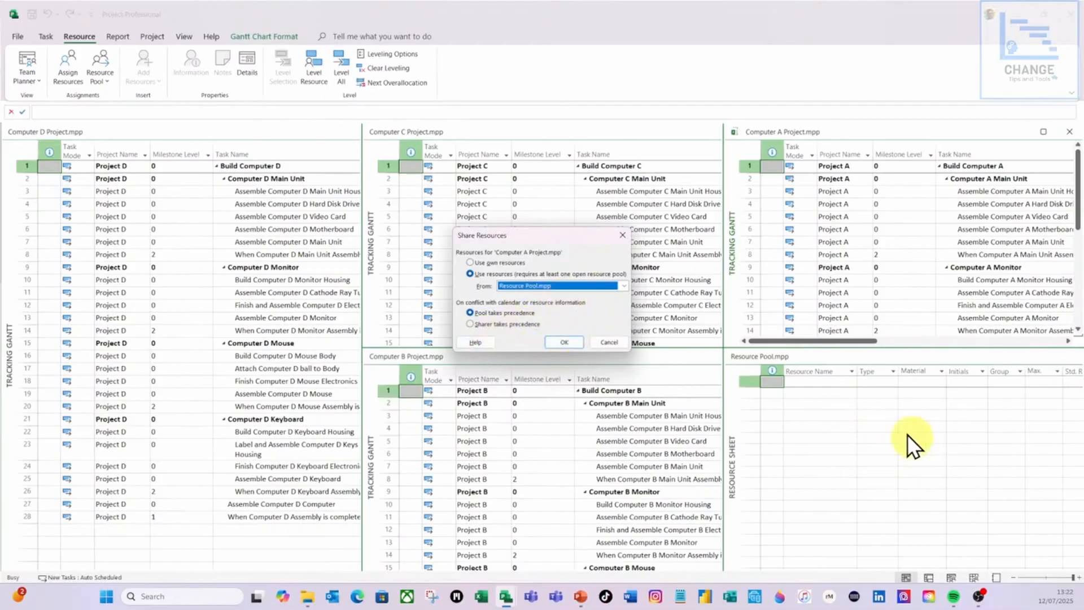
pyautogui.click(569, 341)
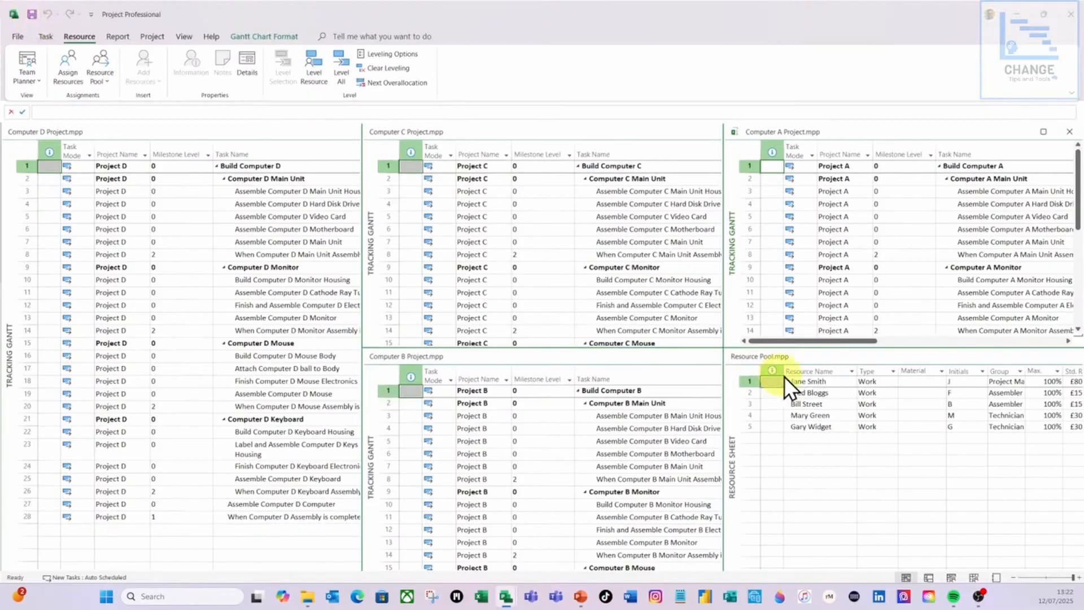
pyautogui.click(843, 359)
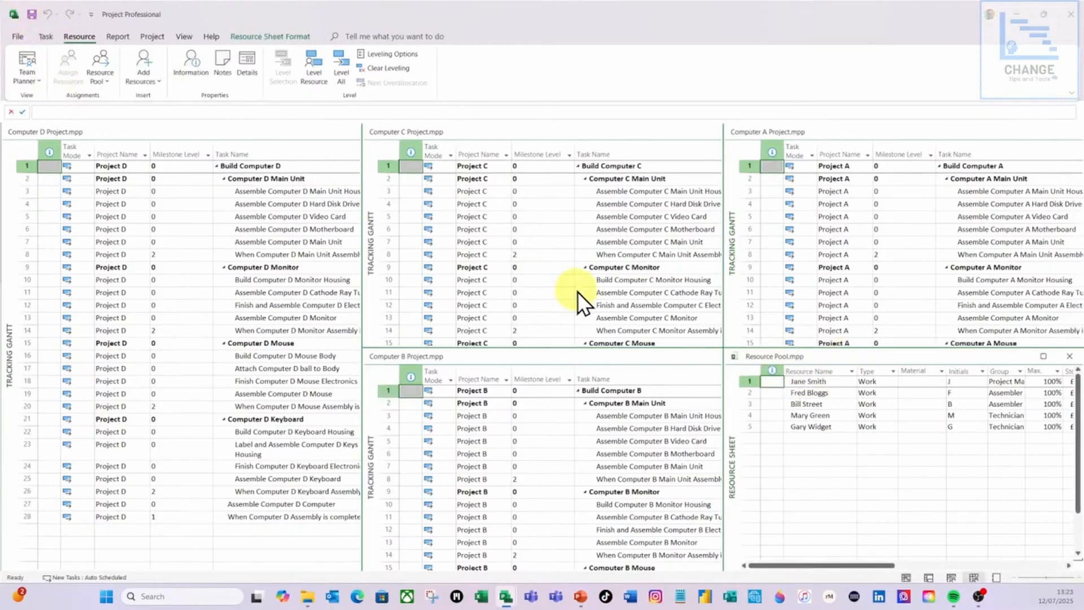
# Step: Set Computer B Project.mpp to use the shared resources from Resource Pool.mpp
pyautogui.click(460, 355)
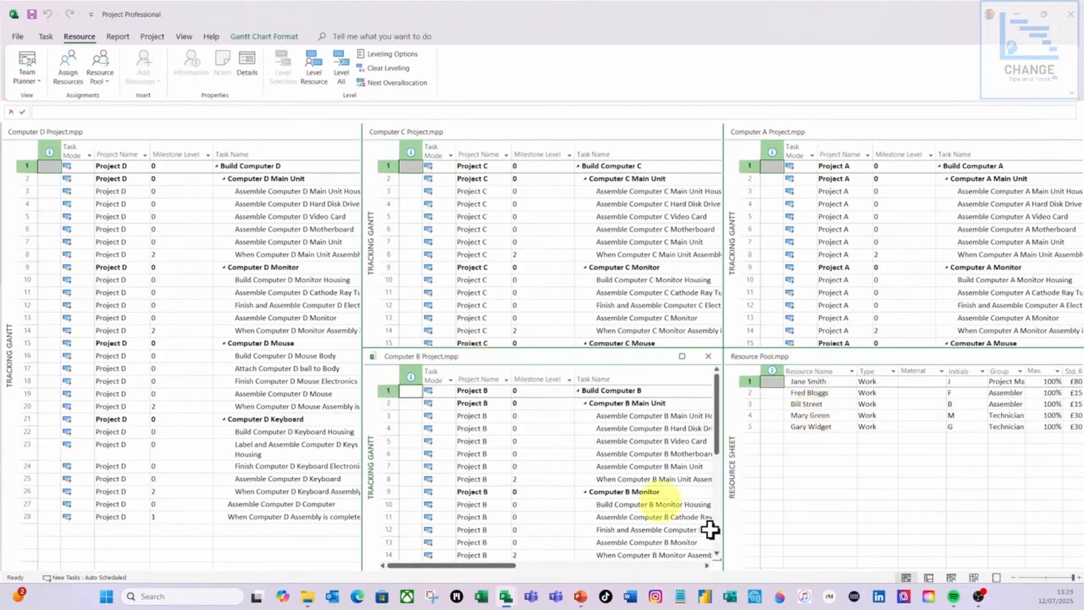
pyautogui.click(108, 83)
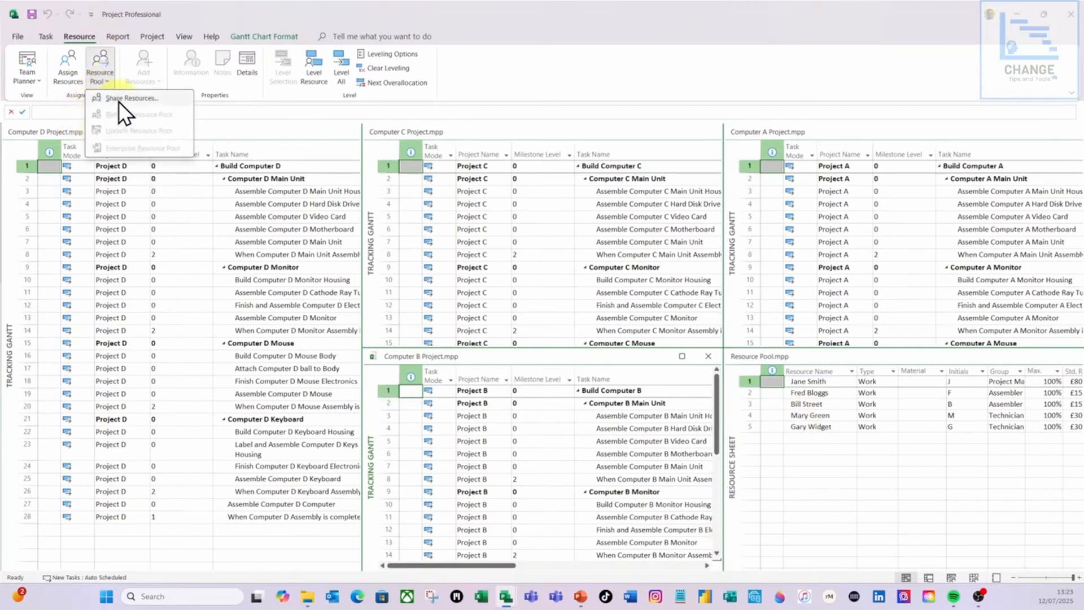
pyautogui.click(119, 102)
pyautogui.click(472, 274)
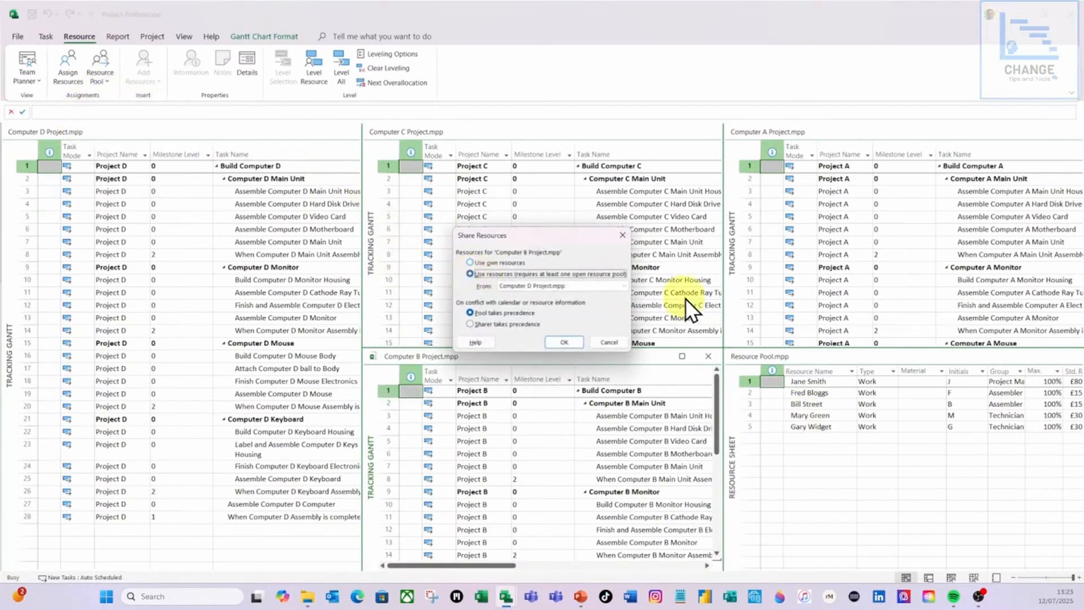
pyautogui.click(626, 287)
pyautogui.click(545, 311)
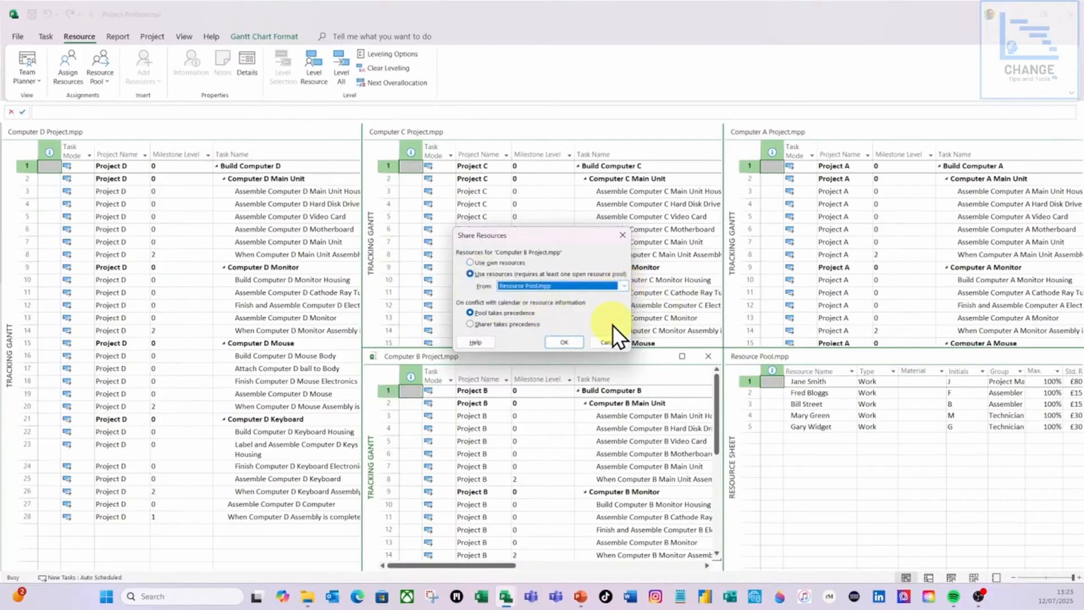
pyautogui.click(575, 345)
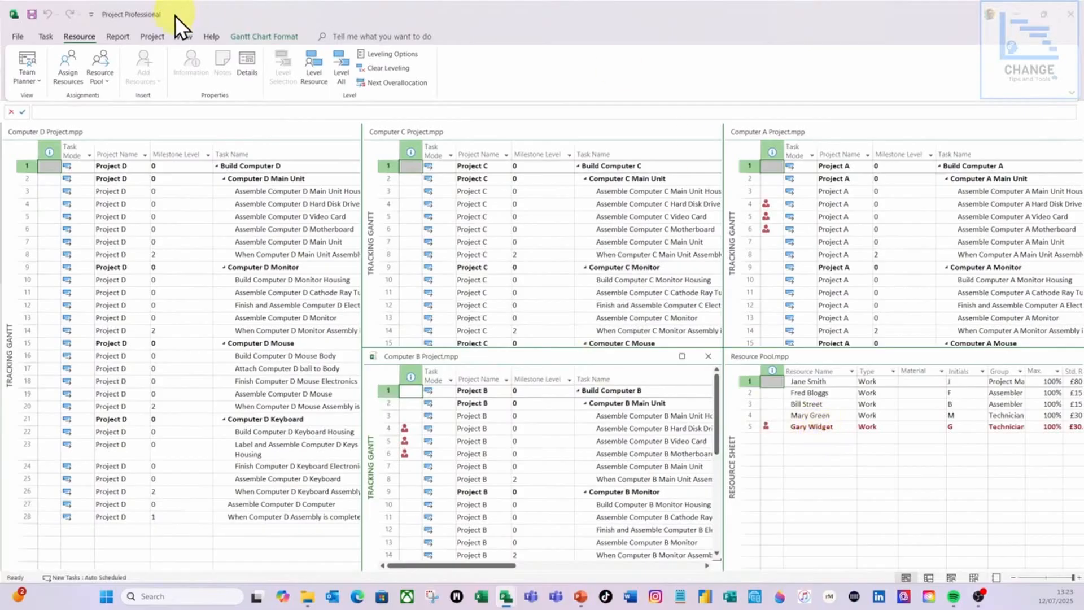
# Step: Save Computer B Project.mpp and activate the Resource Pool.mpp window
pyautogui.click(34, 16)
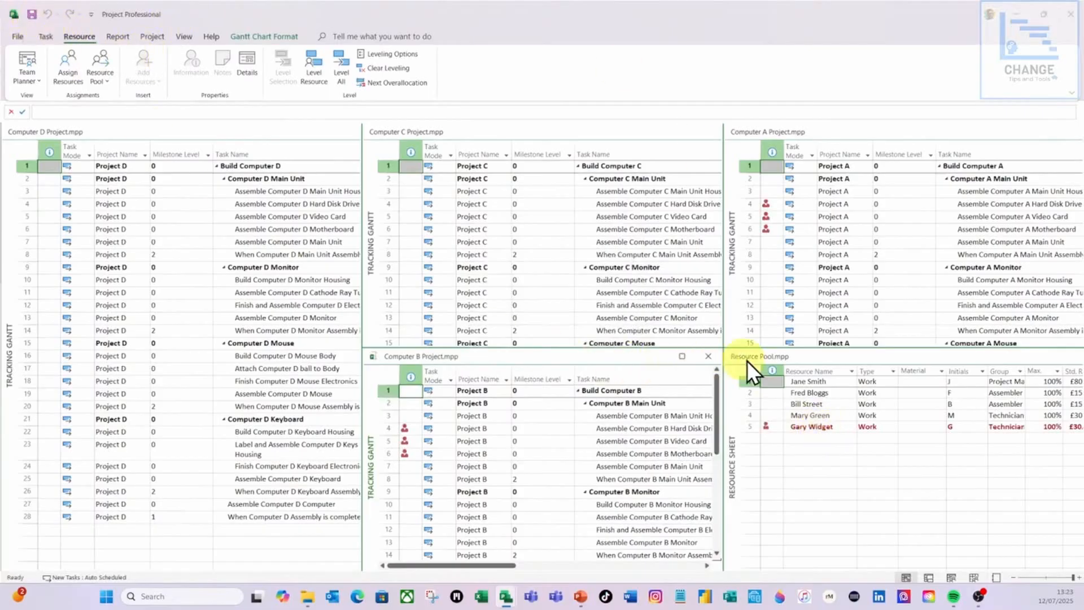
pyautogui.click(811, 353)
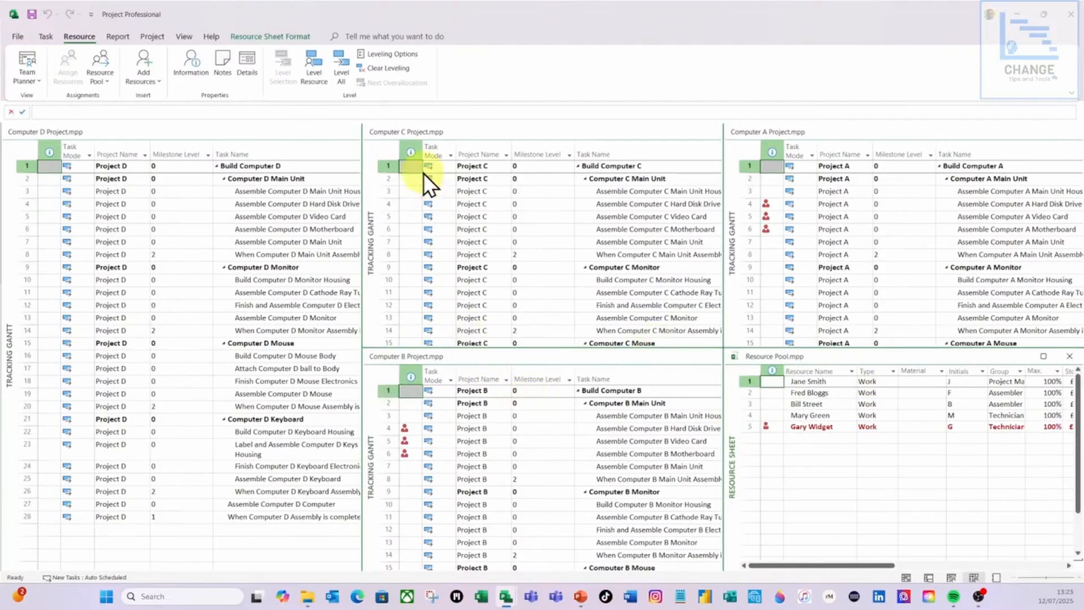
# Step: Share resources for Computer C Project.mpp so it uses those from Resource Pool.mpp, and return to the Resource Pool window
pyautogui.click(453, 134)
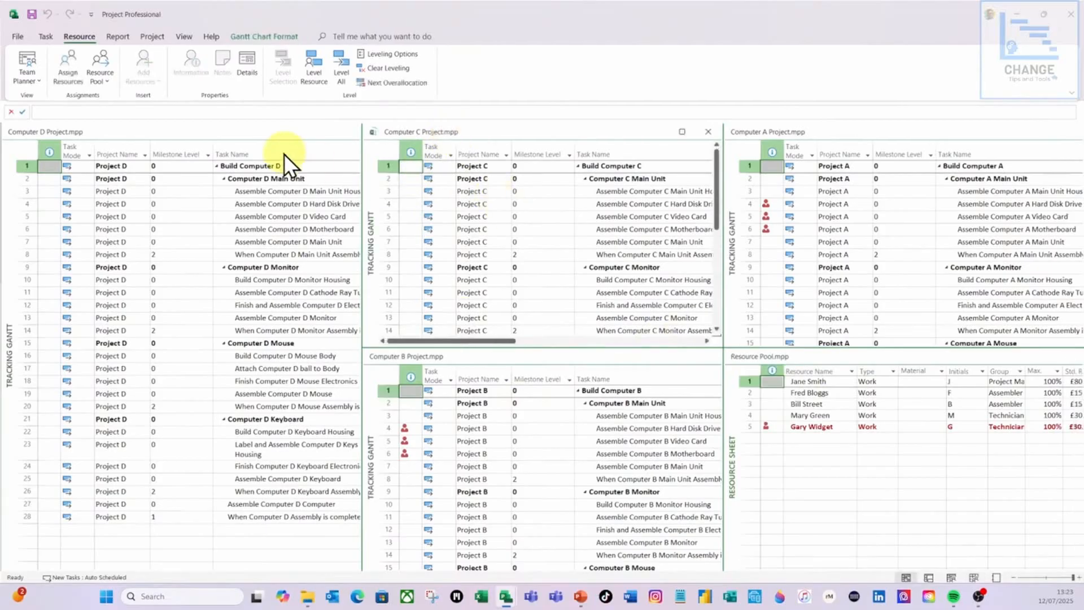
pyautogui.click(106, 78)
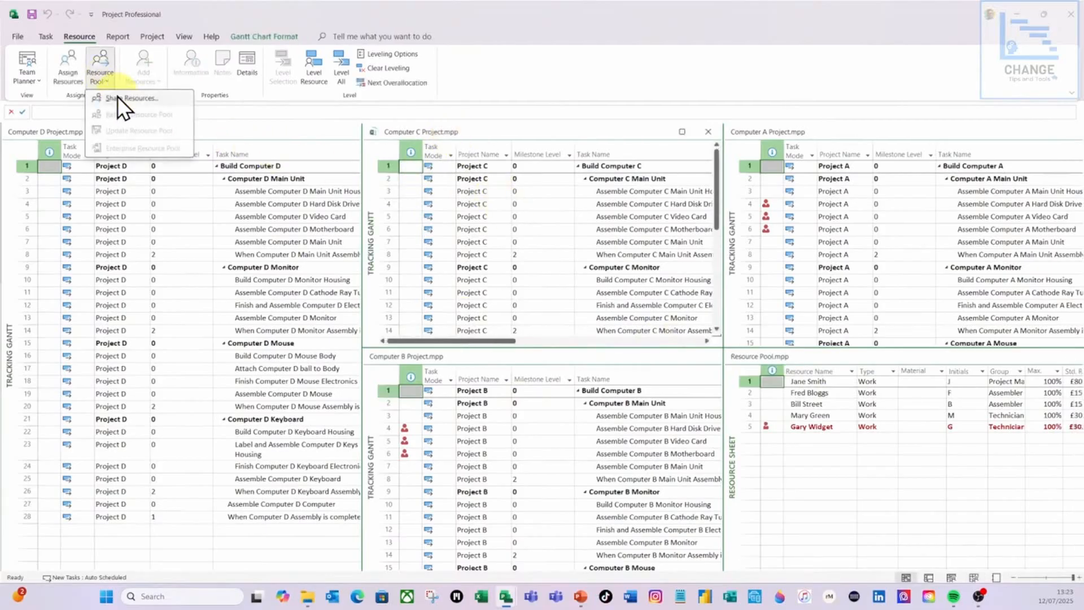
pyautogui.click(118, 96)
pyautogui.click(475, 275)
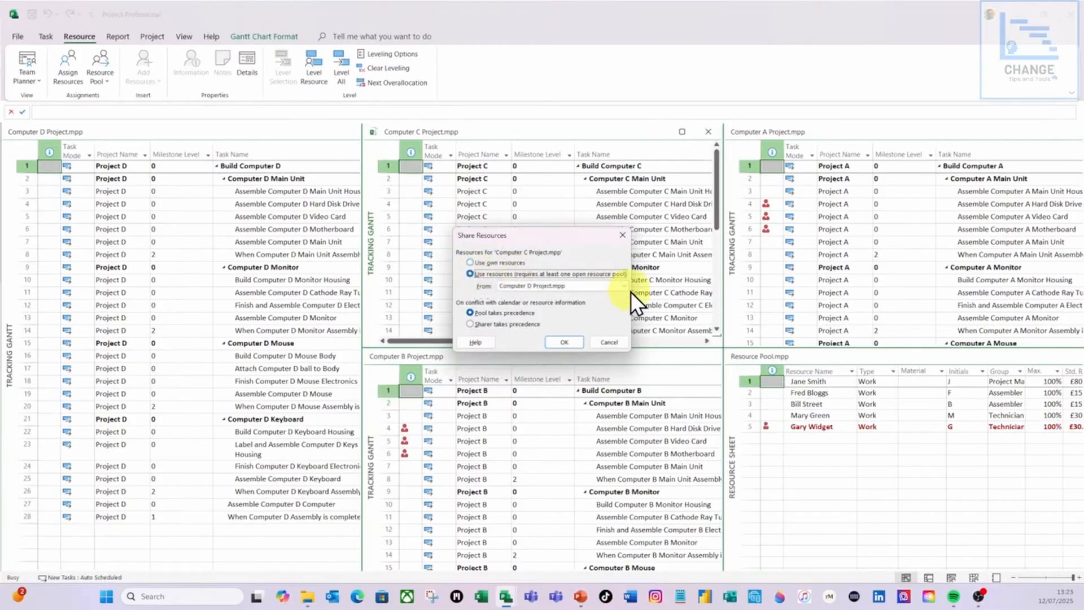
pyautogui.click(626, 288)
pyautogui.click(563, 304)
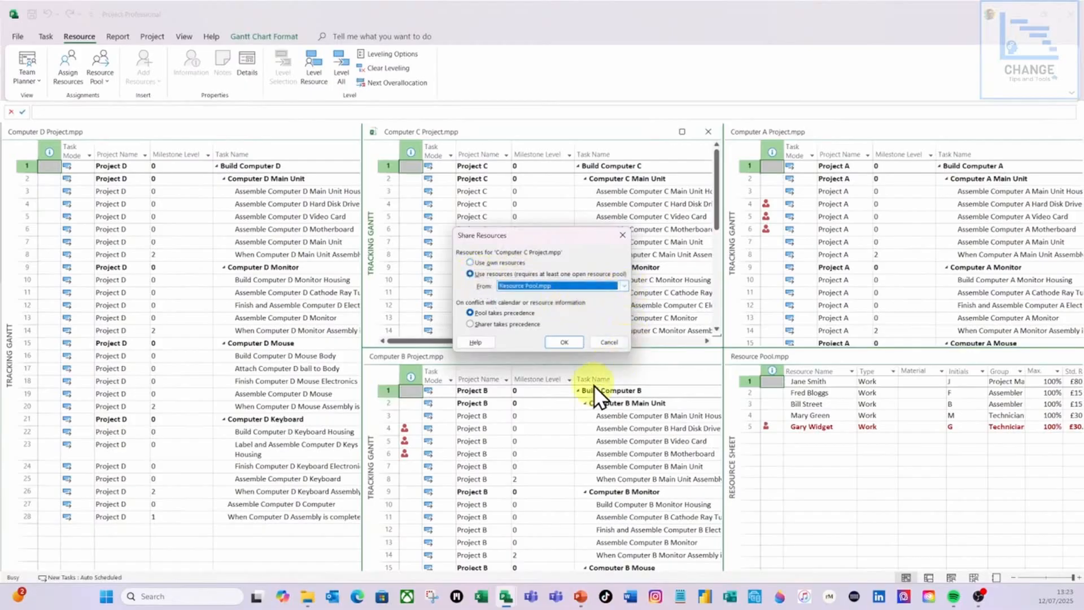
pyautogui.click(569, 344)
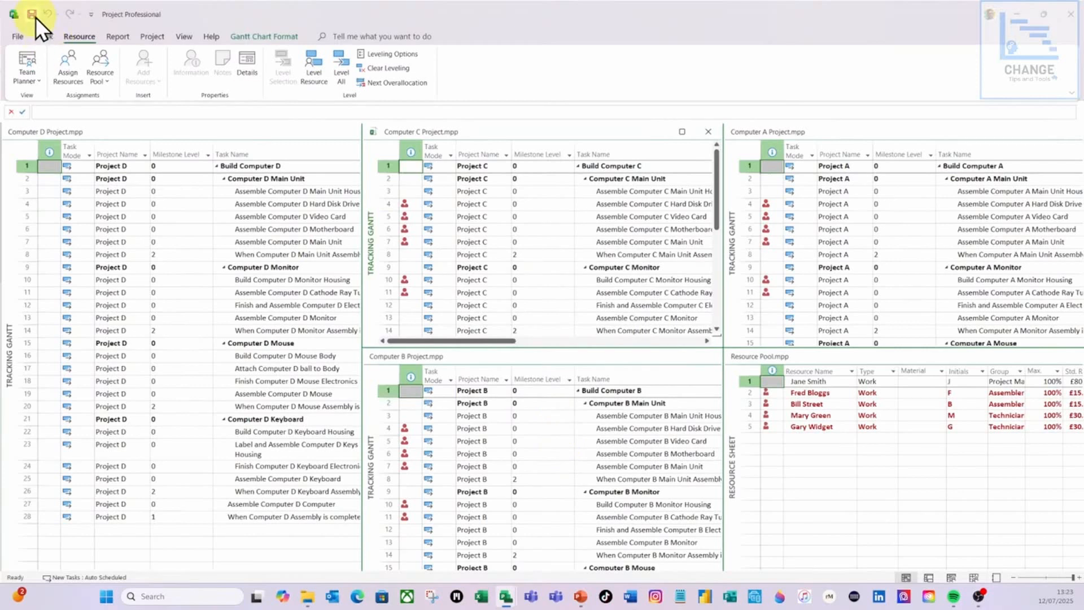
pyautogui.click(806, 355)
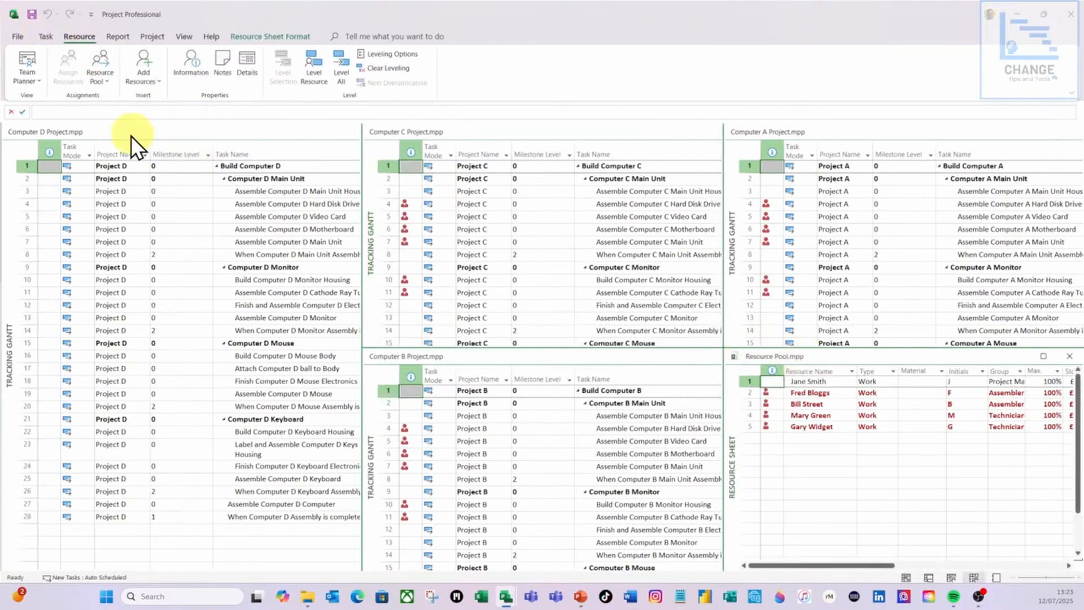
# Step: Set Computer D Project.mpp to use the shared resources from Resource Pool.mpp, and activate the Resource Pool window
pyautogui.click(160, 135)
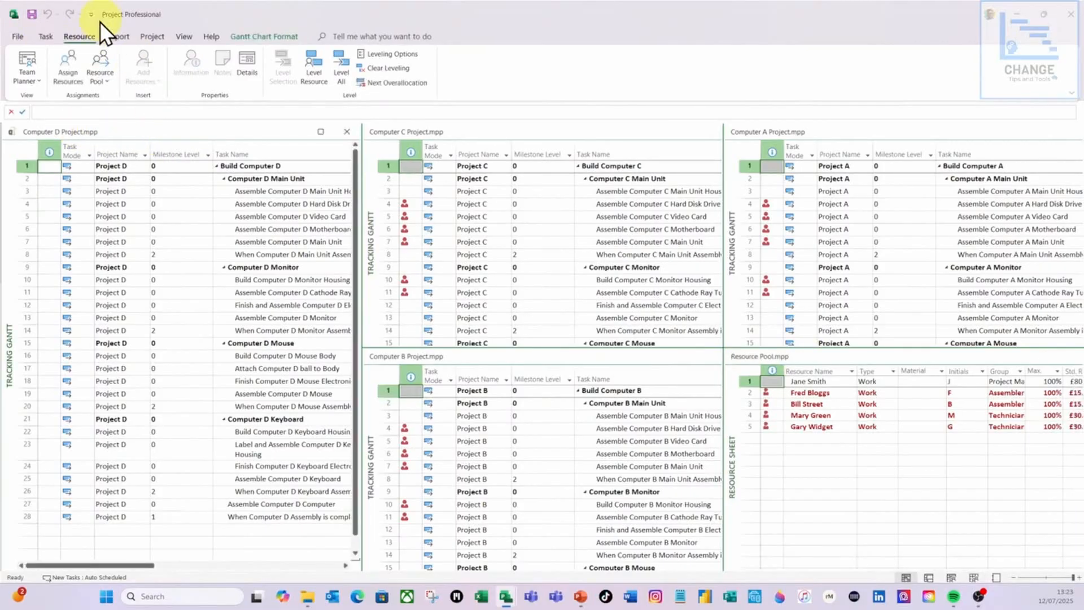
pyautogui.click(102, 78)
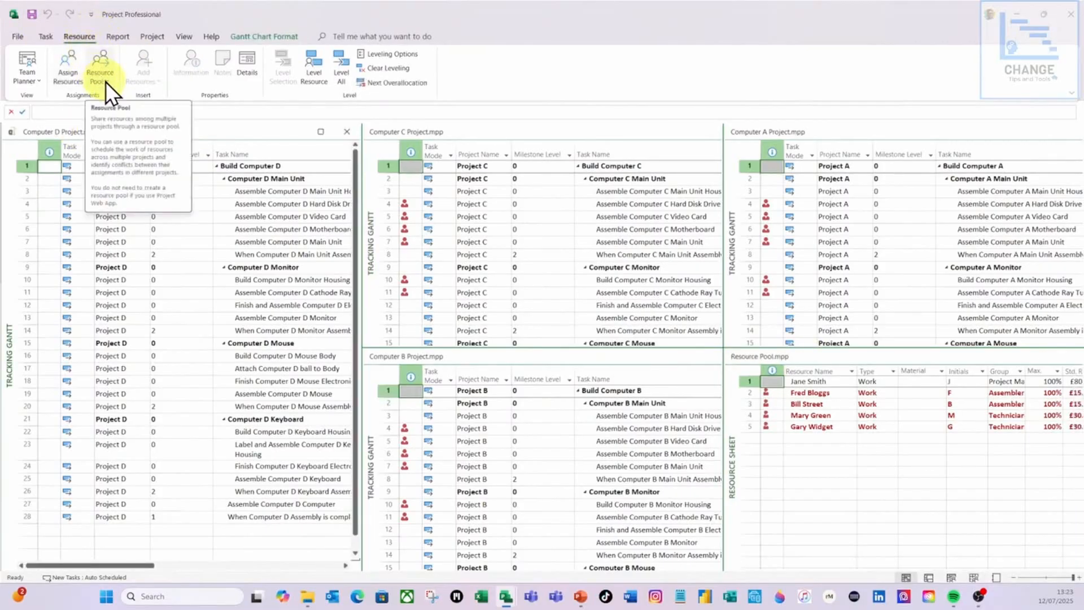
pyautogui.click(137, 104)
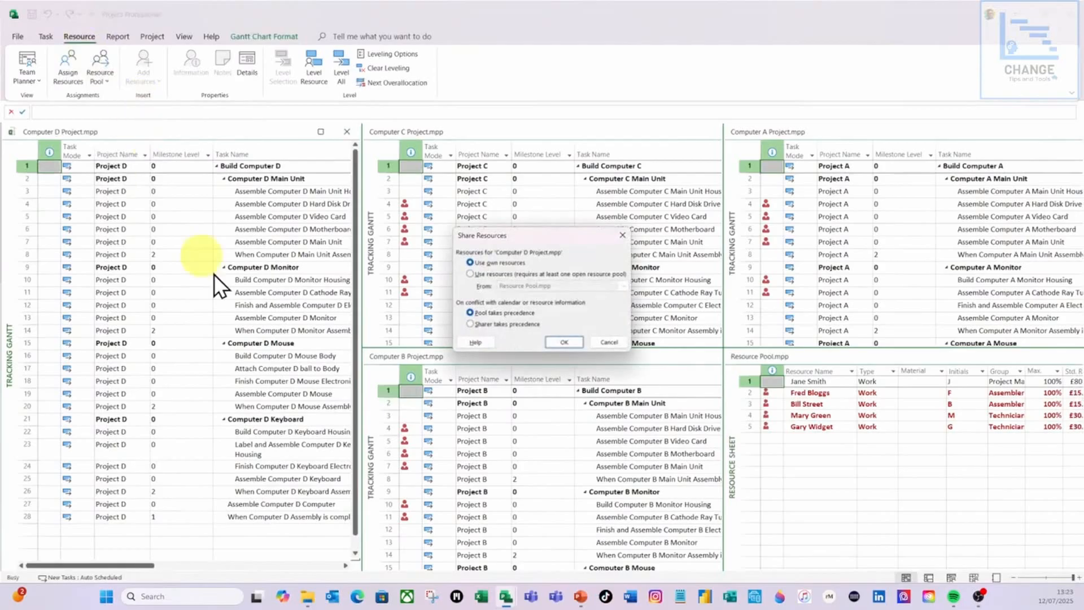
pyautogui.click(469, 274)
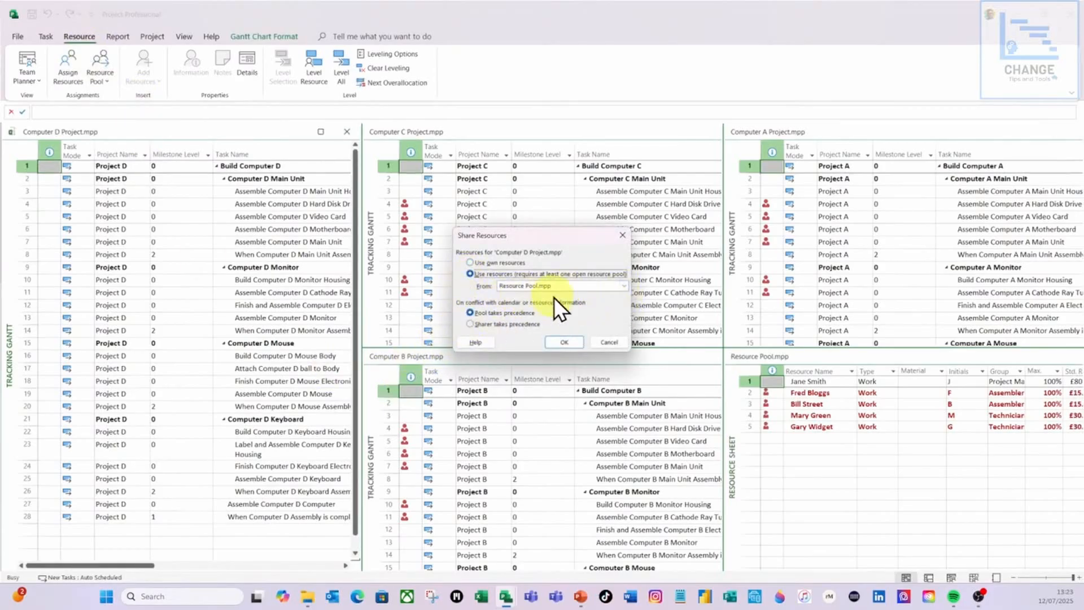
pyautogui.click(565, 343)
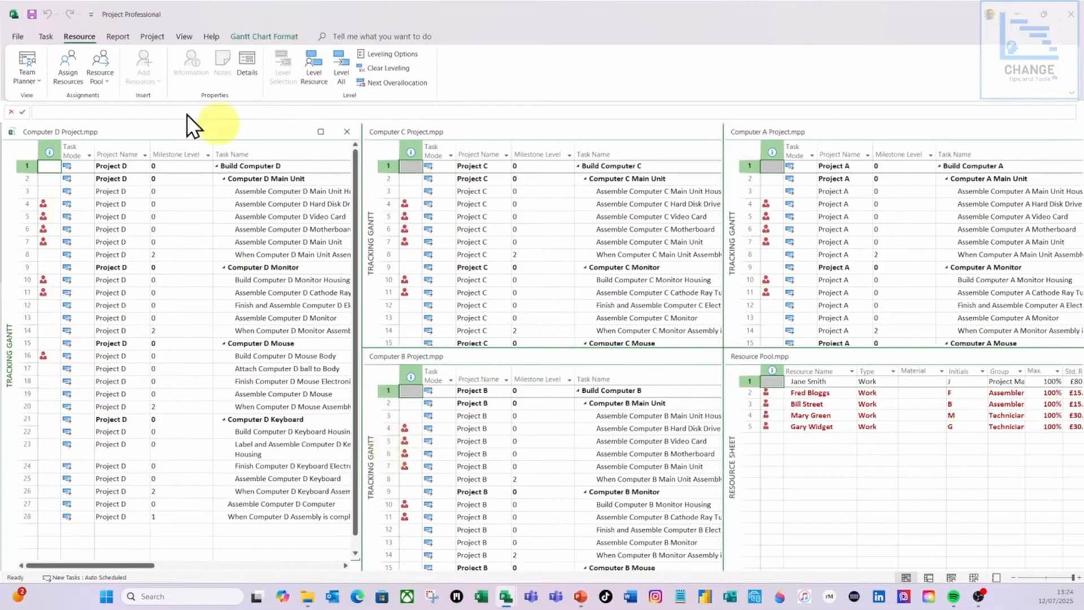
pyautogui.click(839, 357)
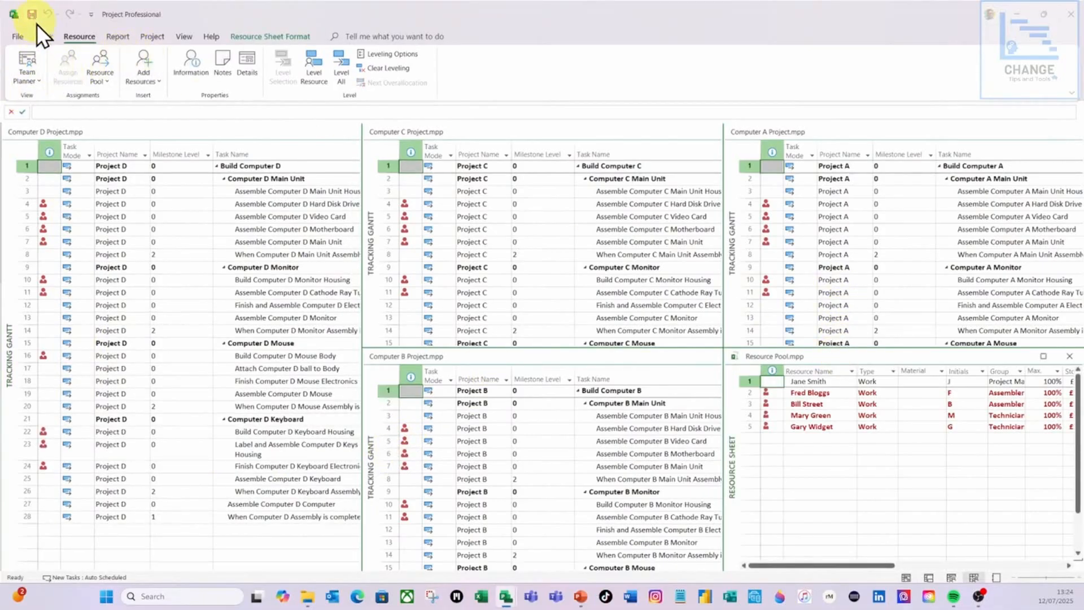